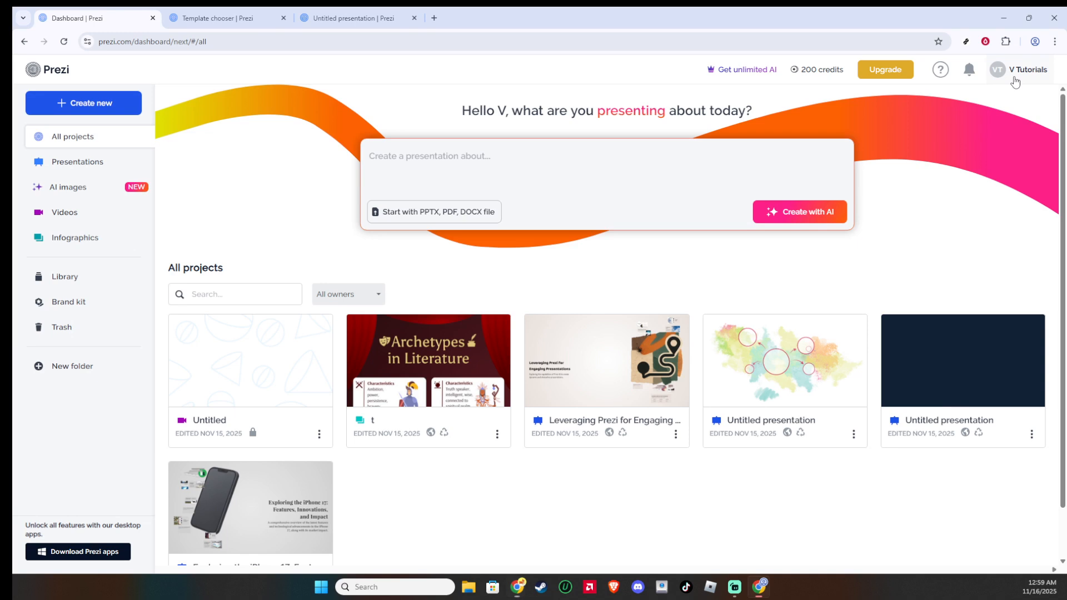
Step: Start a new presentation and switch to the template chooser listing Blank, Creativity - Colors and Meeting Notes
left_click(1010, 77)
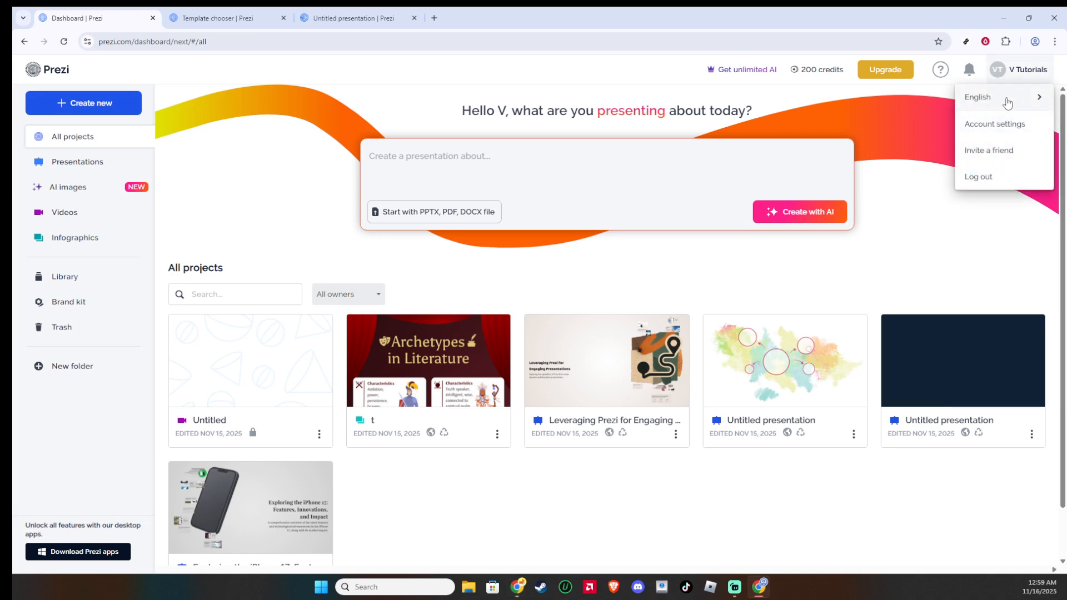
left_click(1009, 84)
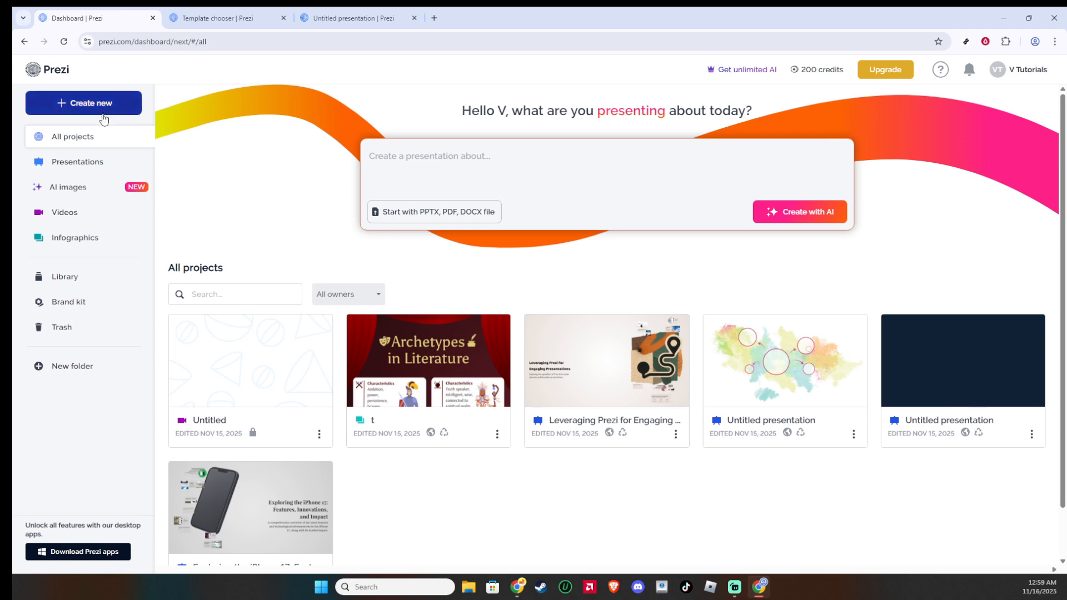
left_click(109, 109)
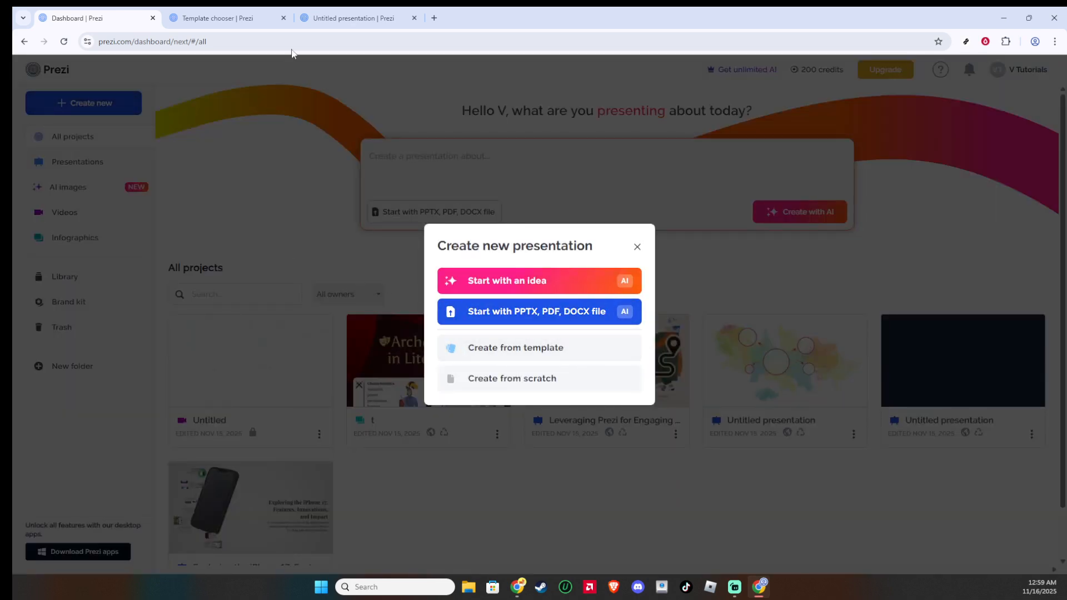
left_click(261, 21)
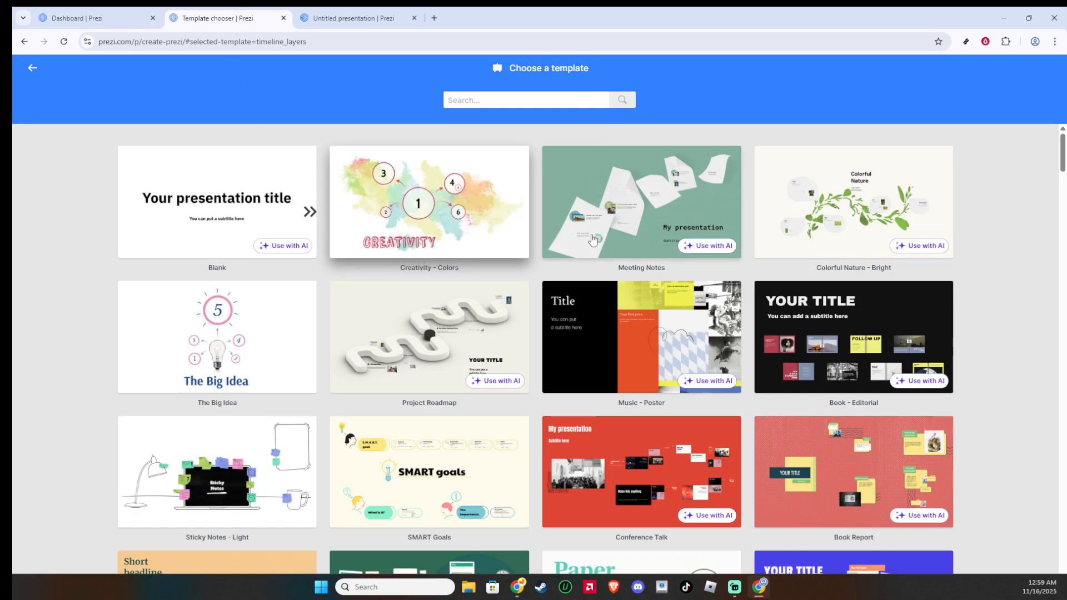
Step: Search the templates for 'team' and open the Org Chart template's preview
scroll(545, 211, "down", 2)
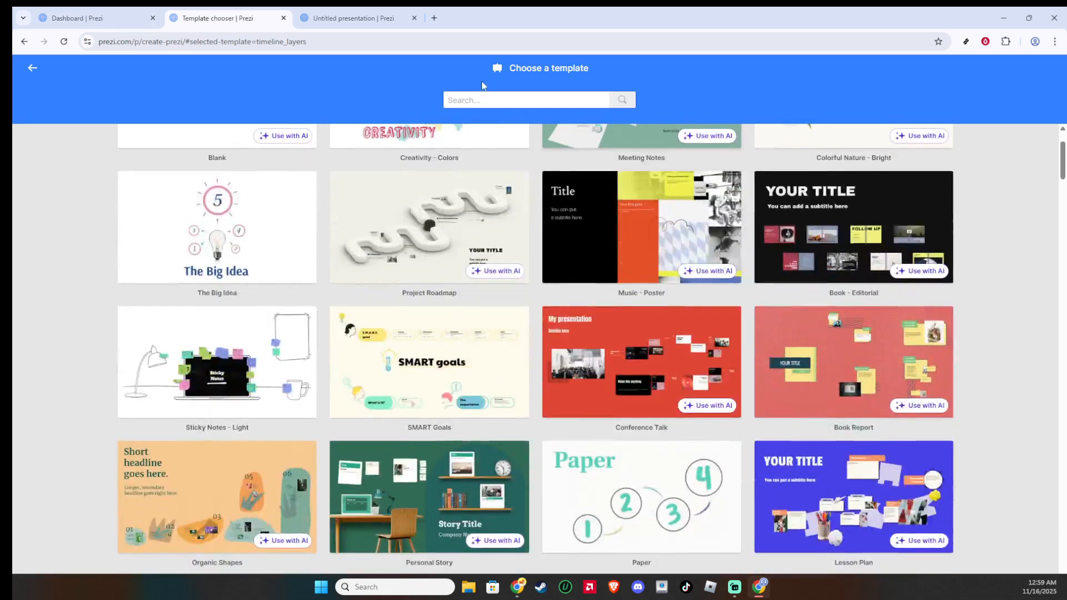
left_click(484, 100)
type("team")
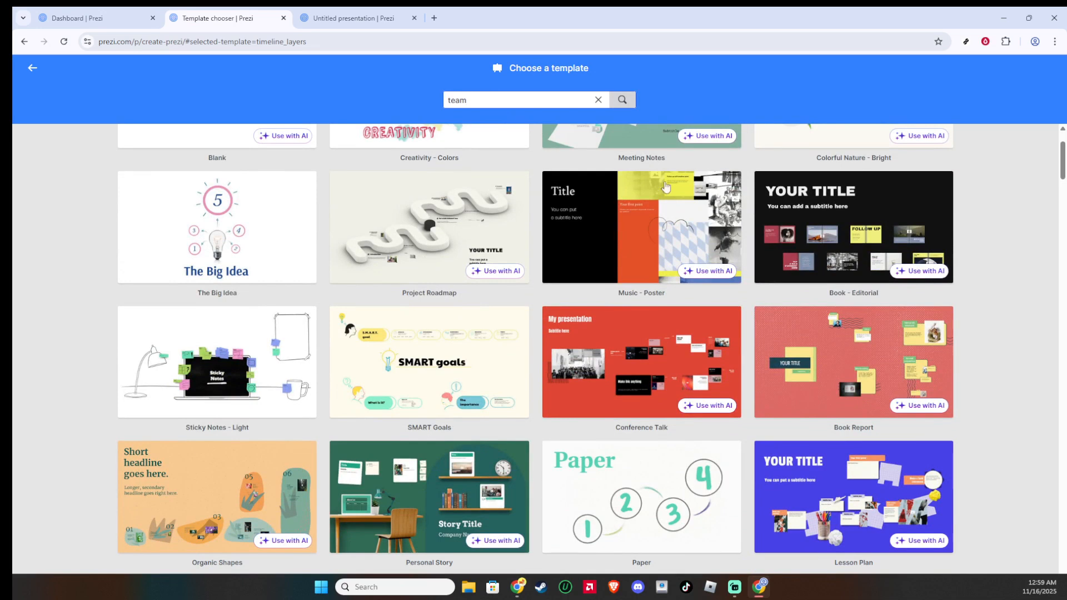
key("Return")
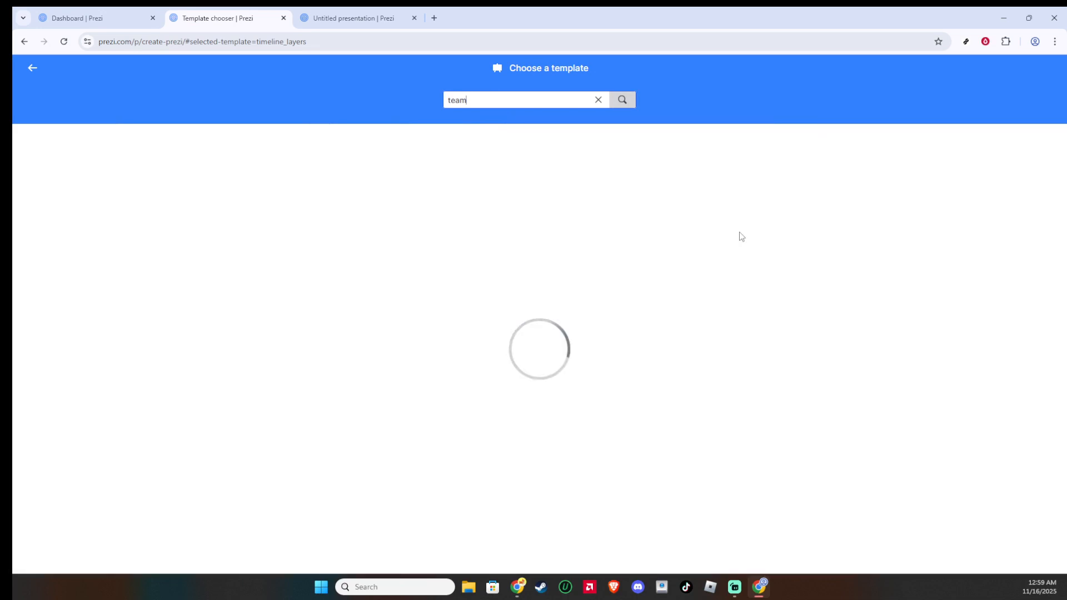
scroll(747, 289, "down", 5)
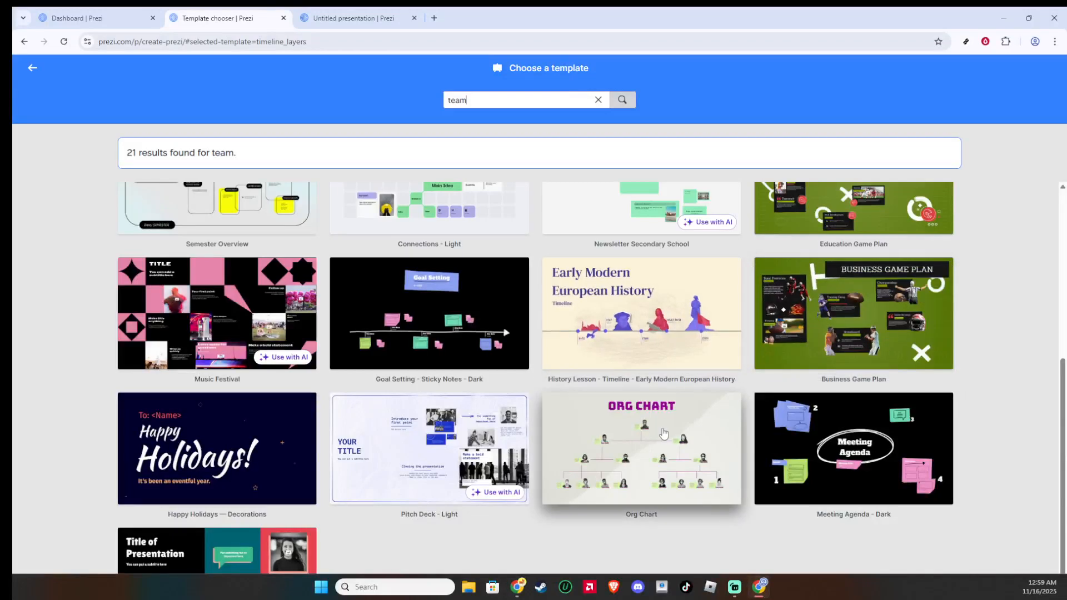
left_click(675, 435)
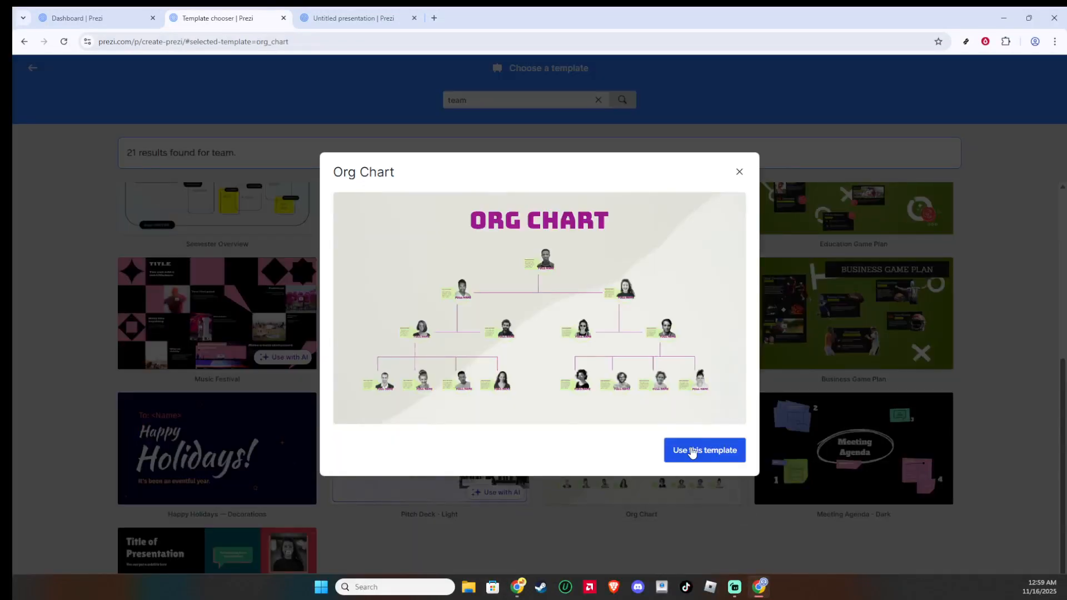
Step: Use the Org Chart template with Public visibility and open the untitled presentation in the editor
left_click(695, 450)
left_click(460, 326)
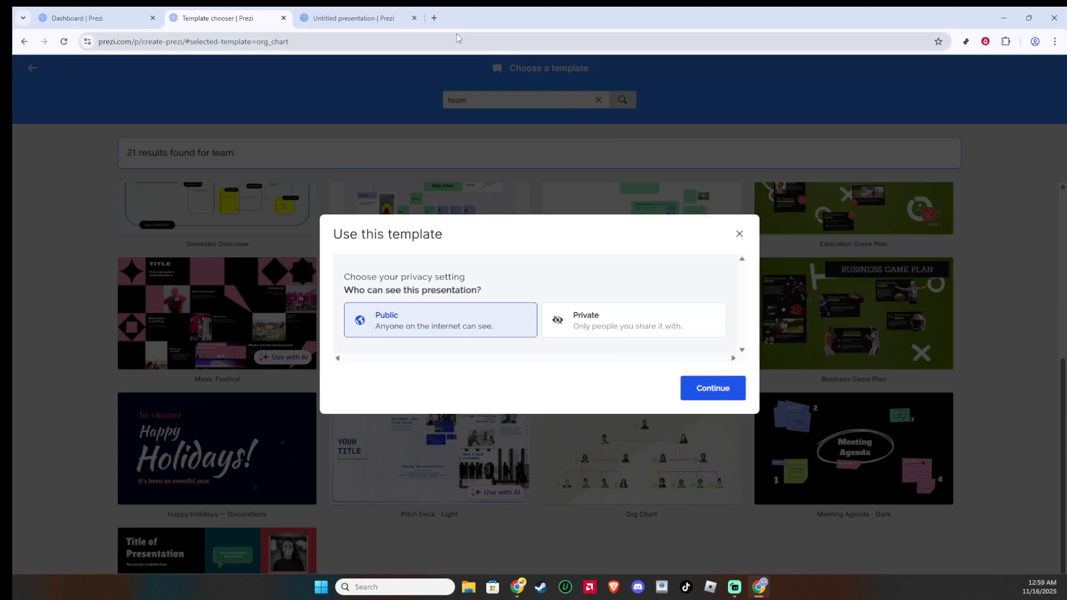
left_click(373, 16)
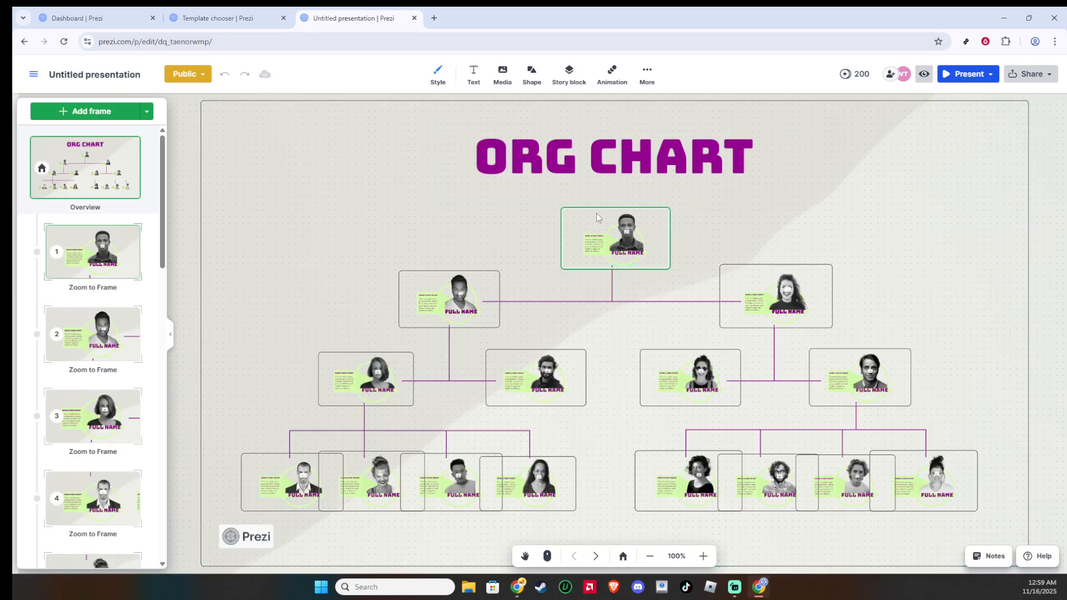
Step: Zoom into Frame 1, the top person's frame of the org chart
left_click(610, 169)
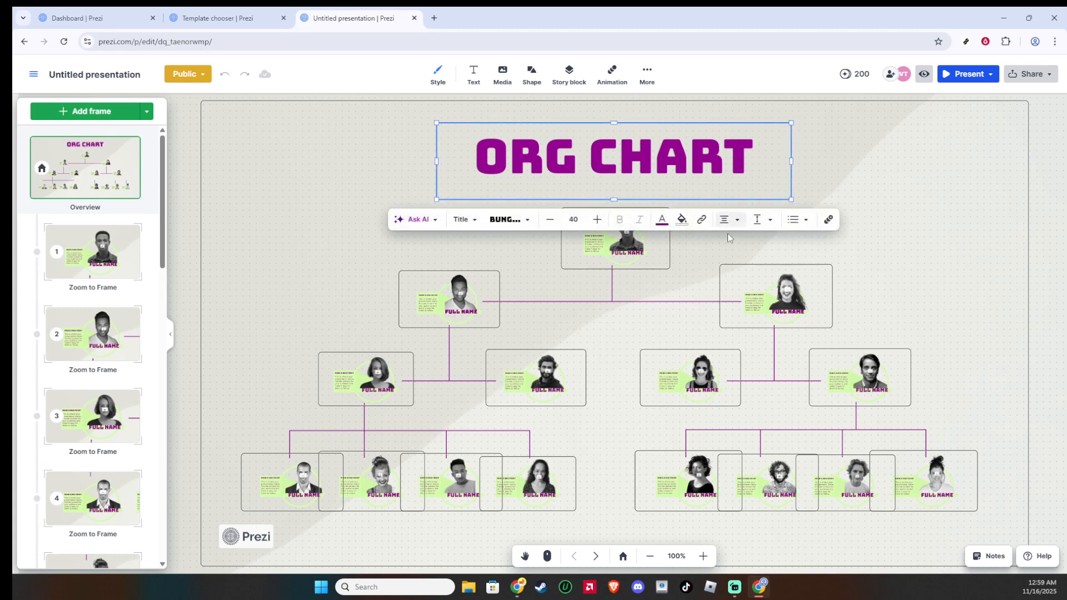
left_click(706, 256)
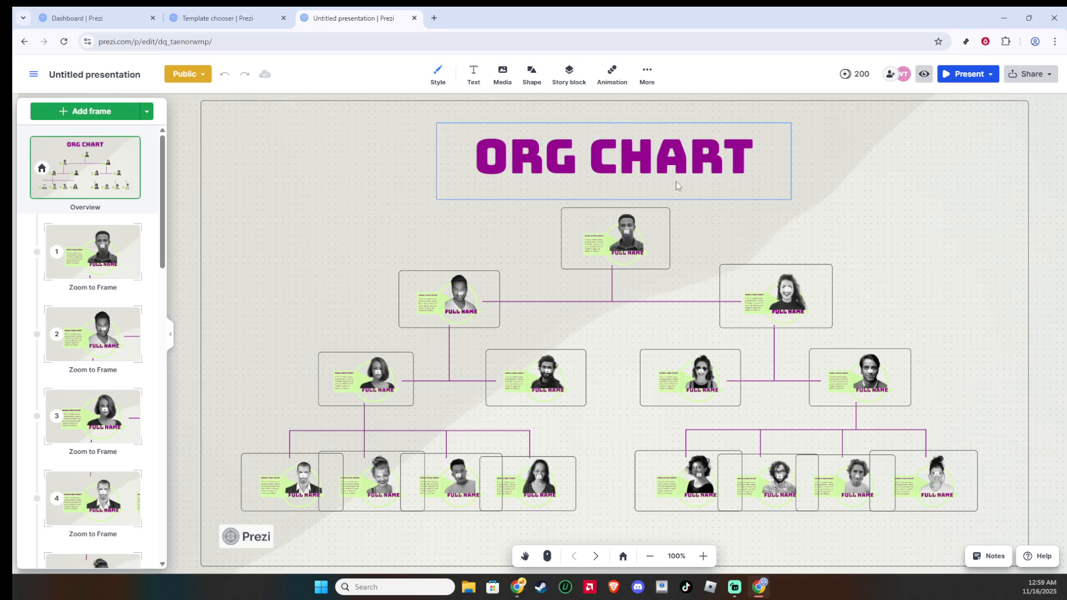
left_click(629, 257)
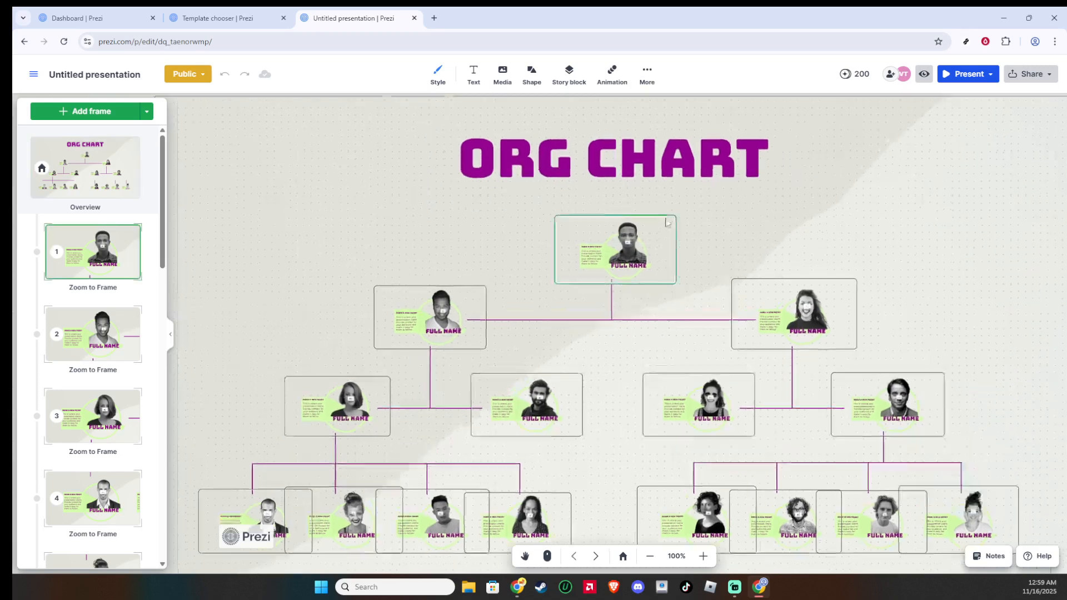
left_click(628, 257)
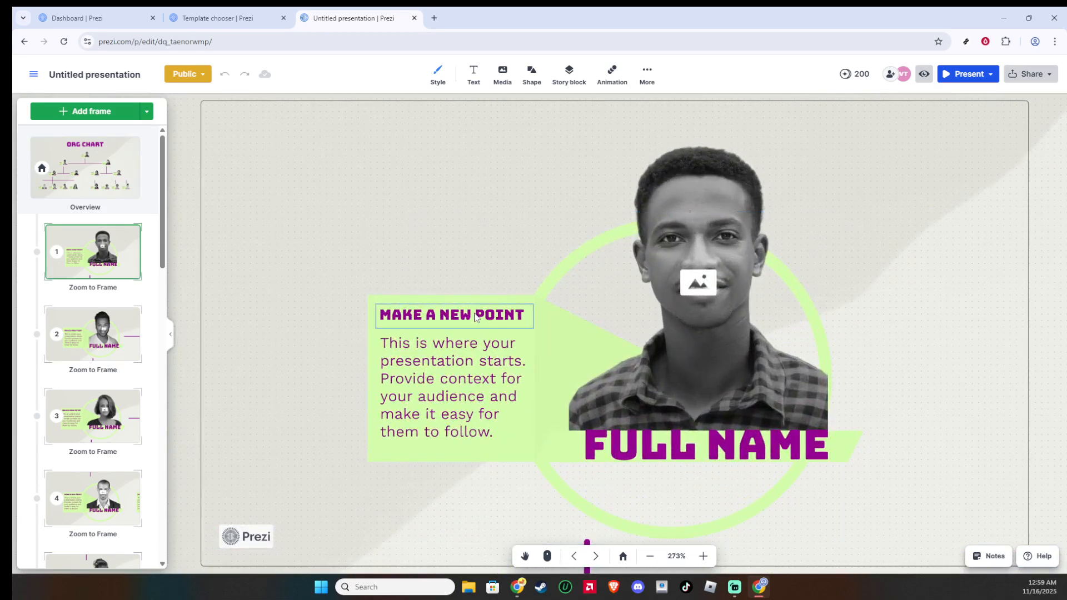
Step: Replace Frame 1's placeholder paragraph with the text 'roles and task'
left_click(474, 356)
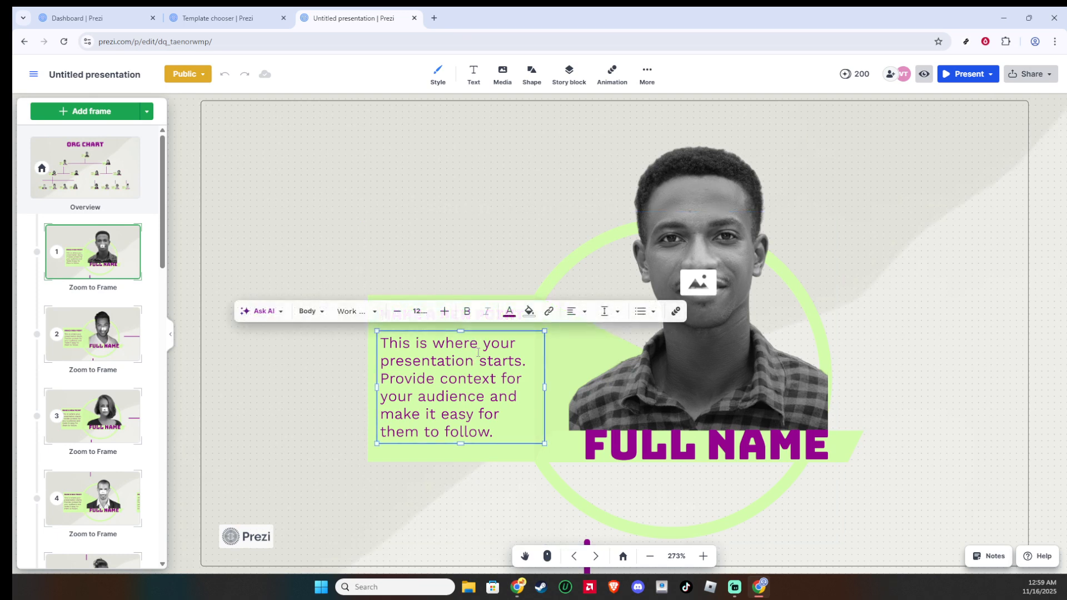
key("ctrl+a")
type("roles")
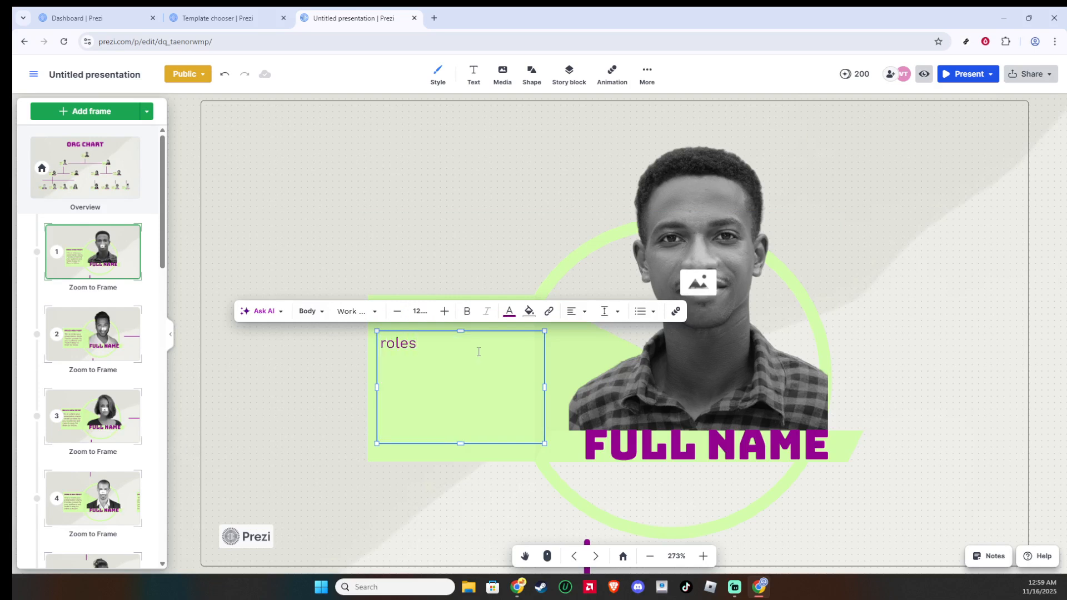
type(" of task")
type("\\")
key("BackSpace")
key("BackSpace")
key("BackSpace")
key("BackSpace")
key("BackSpace")
key("BackSpace")
key("BackSpace")
key("BackSpace")
key("BackSpace")
type("and task")
Step: Finish the text edit, advance to the woman's portrait frame, and browse the Media menu
left_click(968, 315)
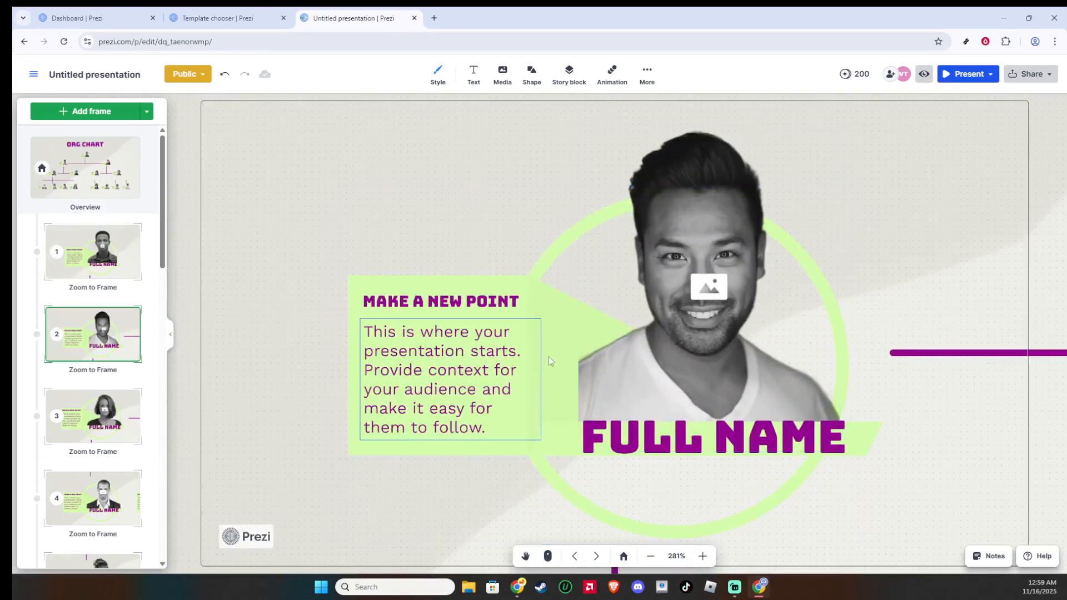
key("Right")
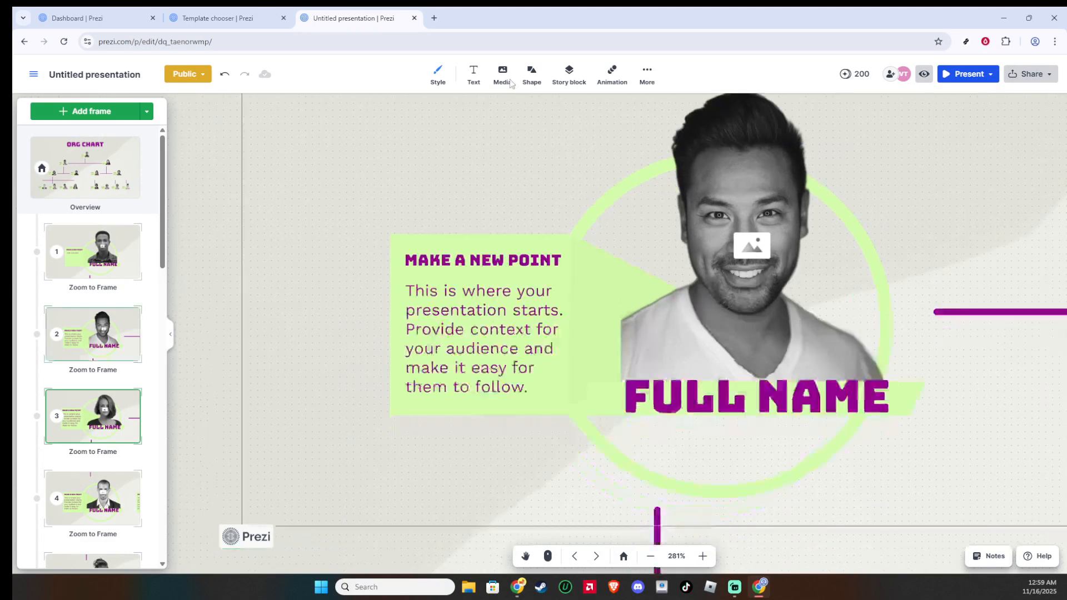
left_click(503, 75)
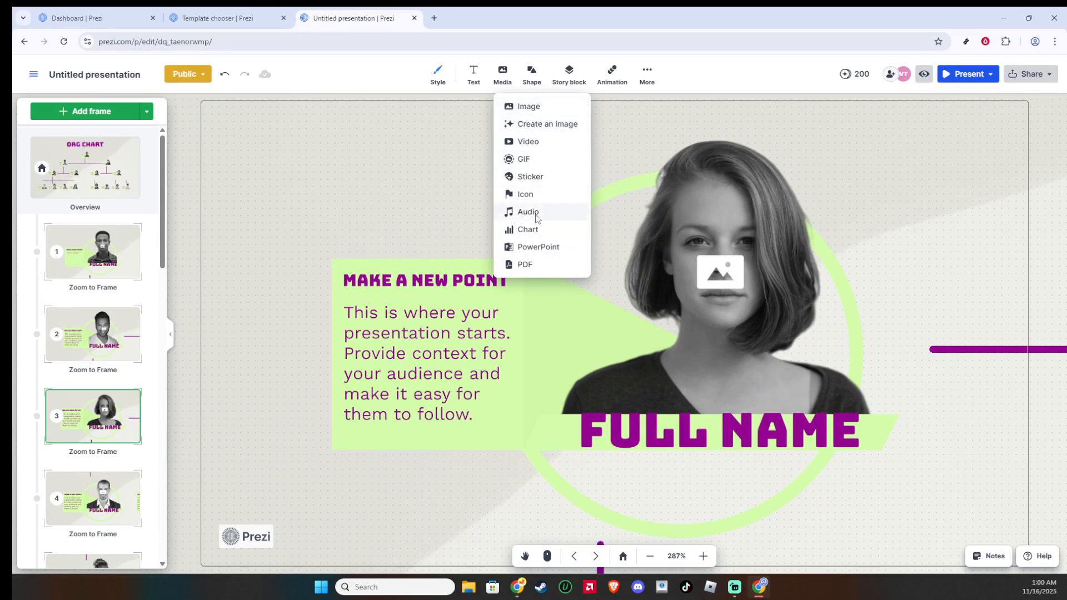
left_click(953, 221)
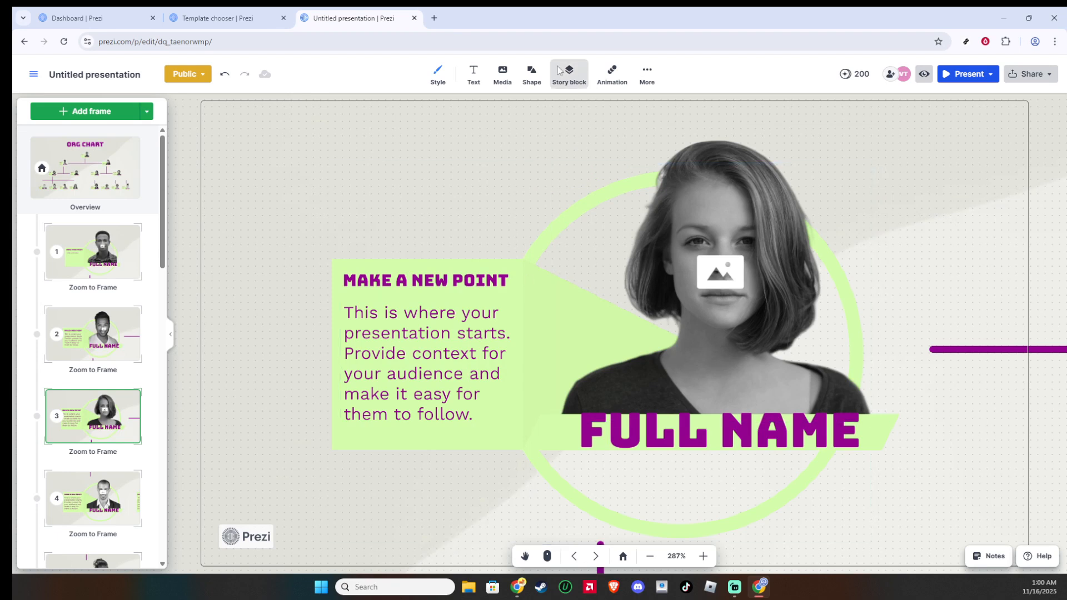
Step: Select frame 3's portrait image and MAKE A NEW POINT heading, then bring up Share
left_click(503, 83)
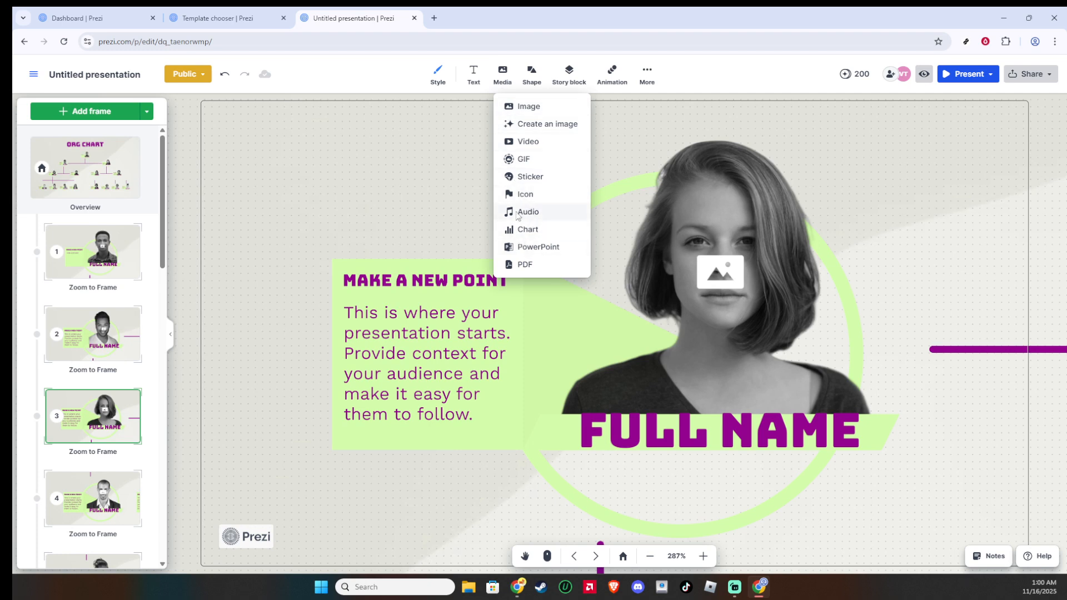
left_click(432, 198)
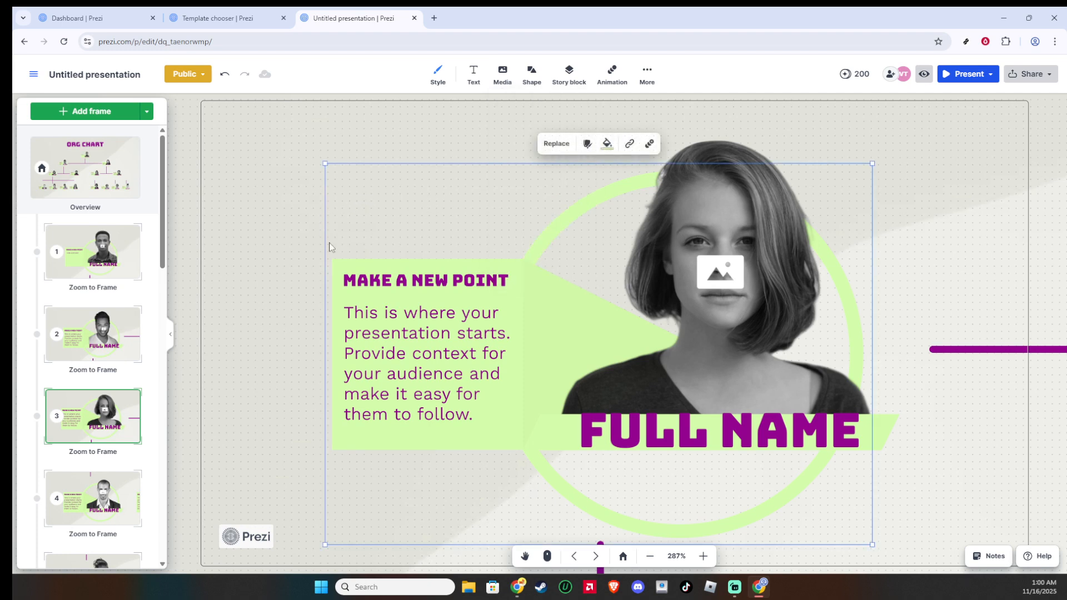
left_click(429, 282)
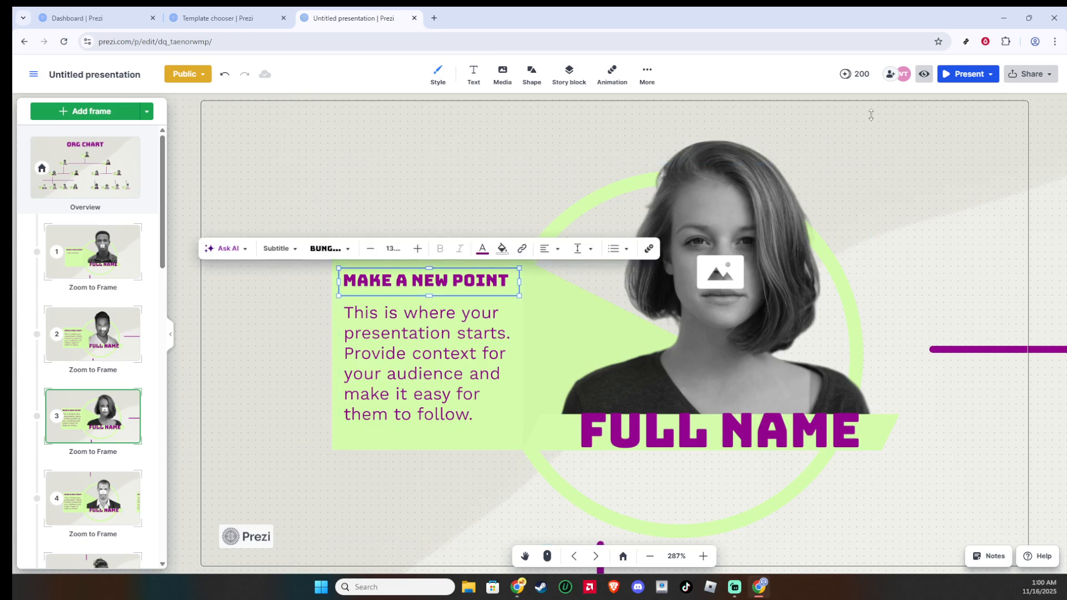
left_click(1032, 73)
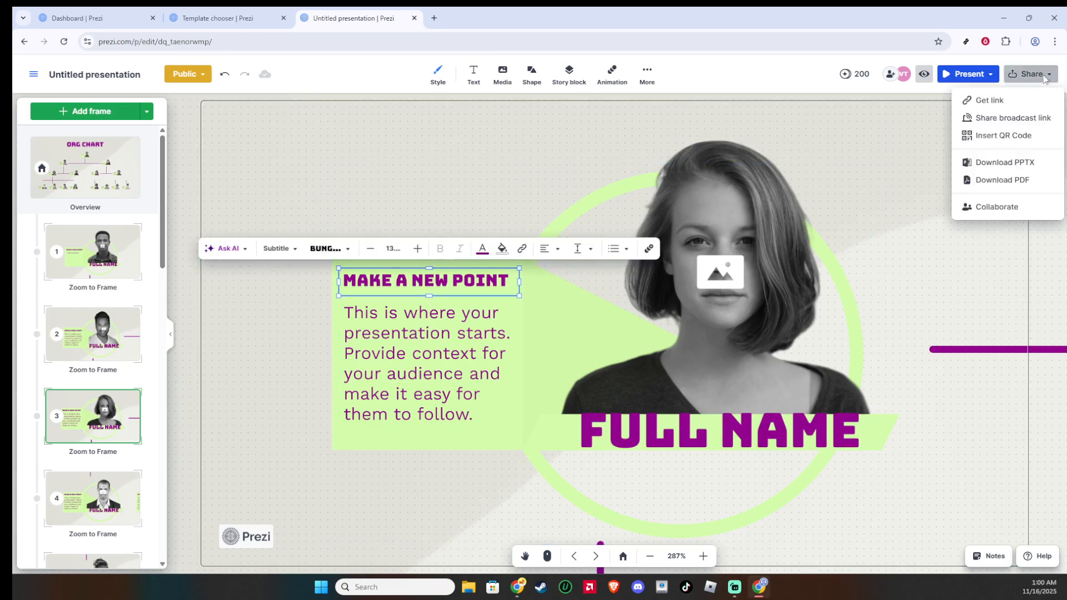
Step: Invite the collaborator's e-mail with 'can edit' access via Get link, then close the dialog
left_click(990, 100)
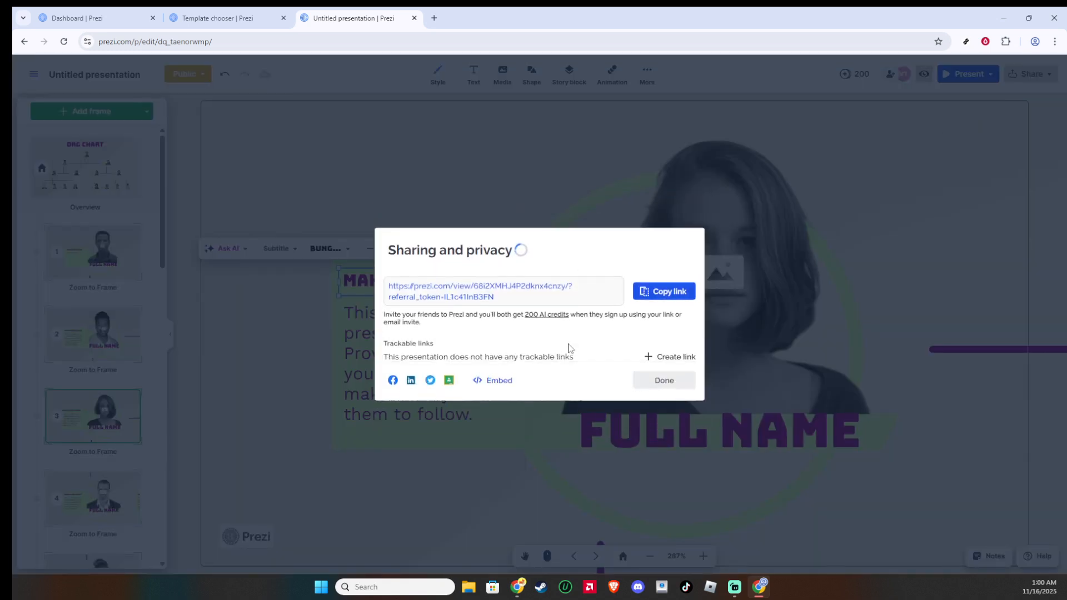
mouse_move(557, 312)
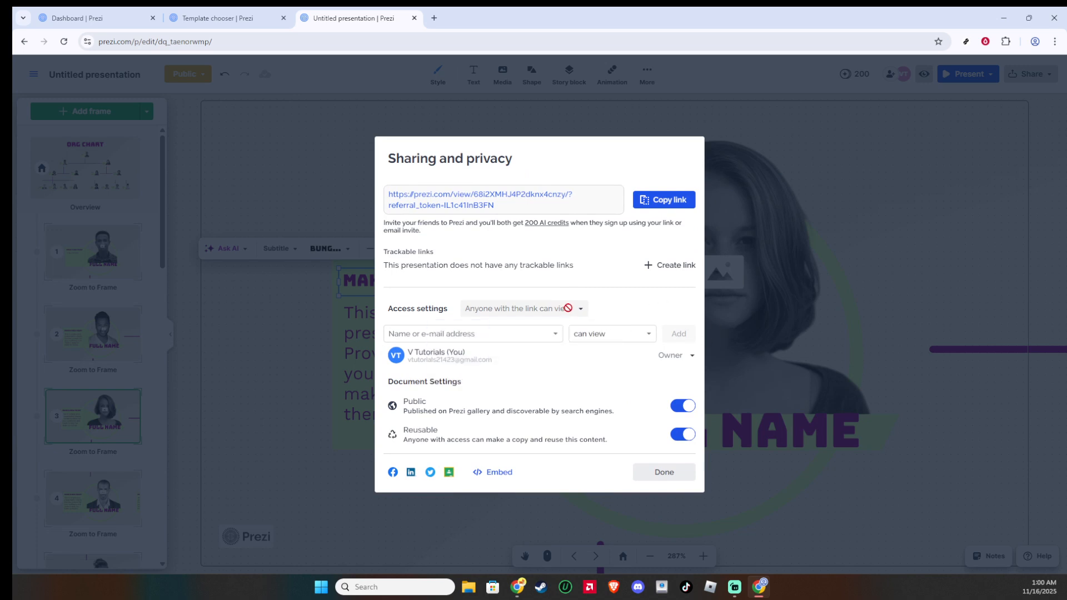
left_click(647, 337)
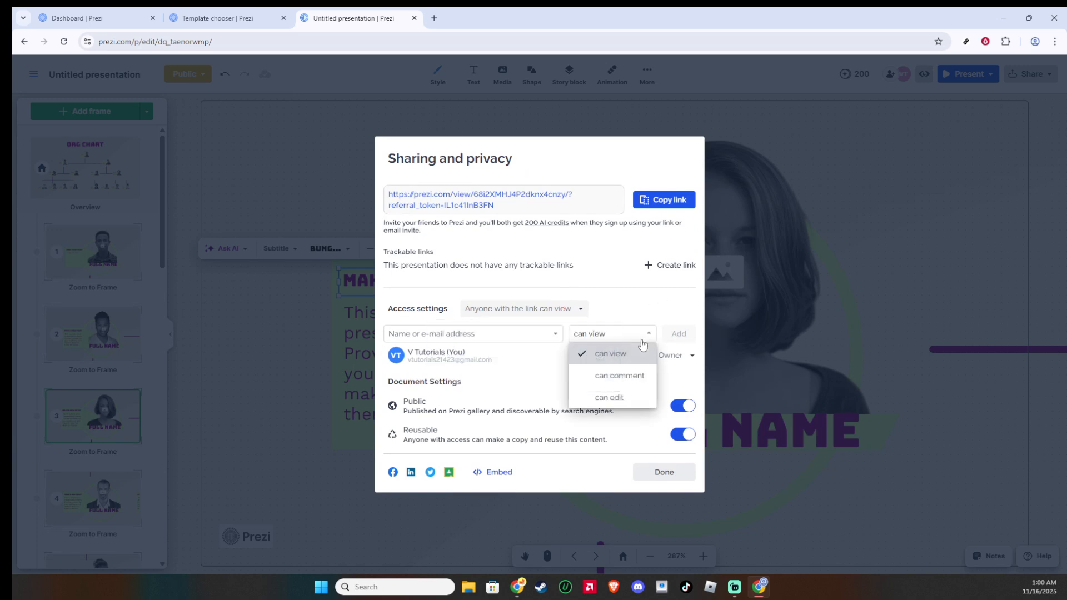
left_click(646, 398)
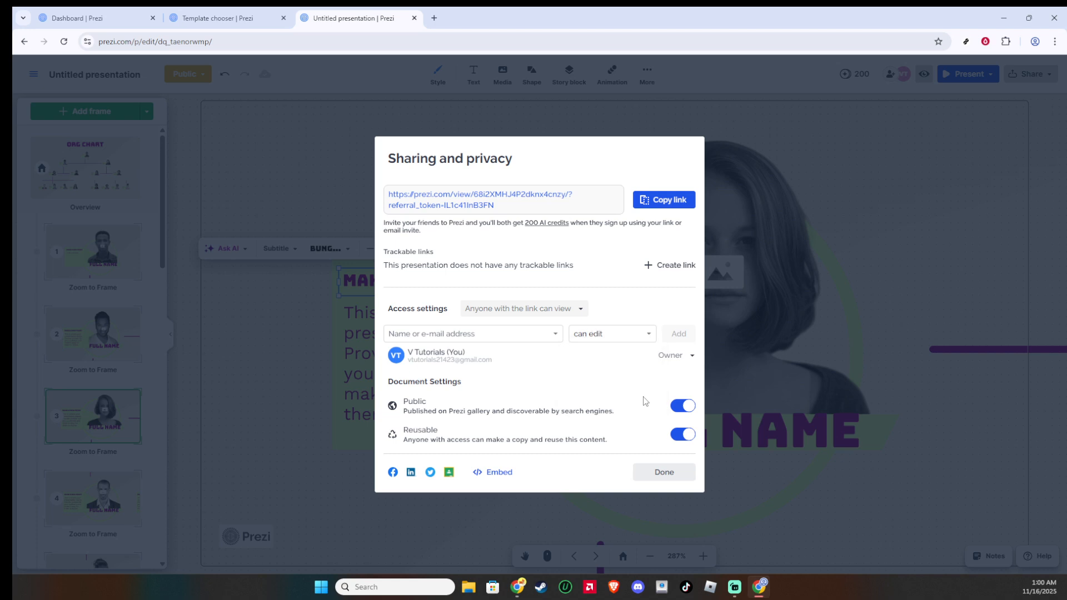
left_click(506, 335)
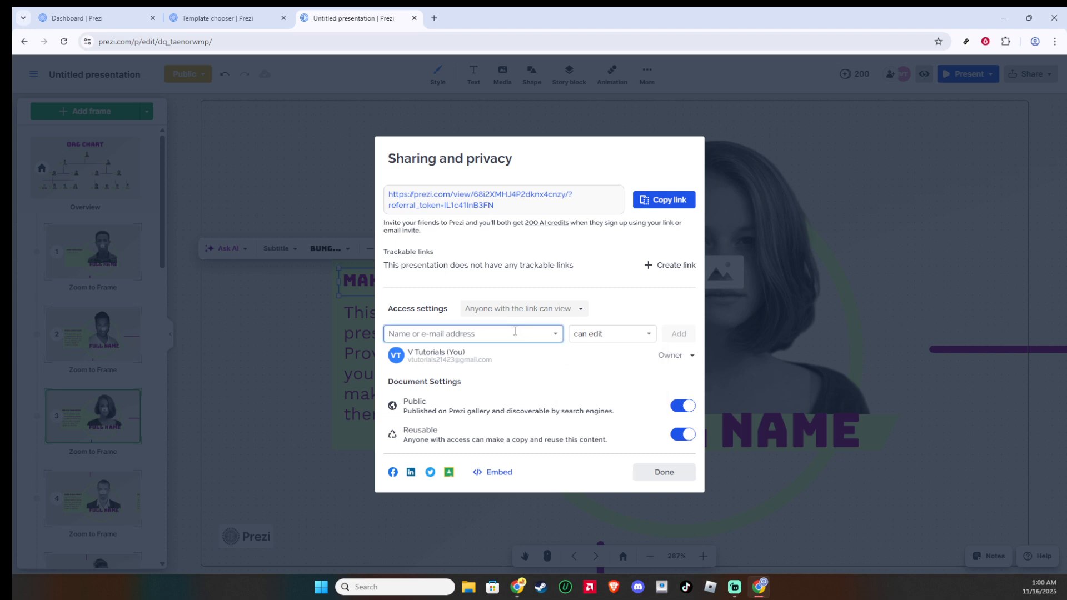
type("name@gmail.com")
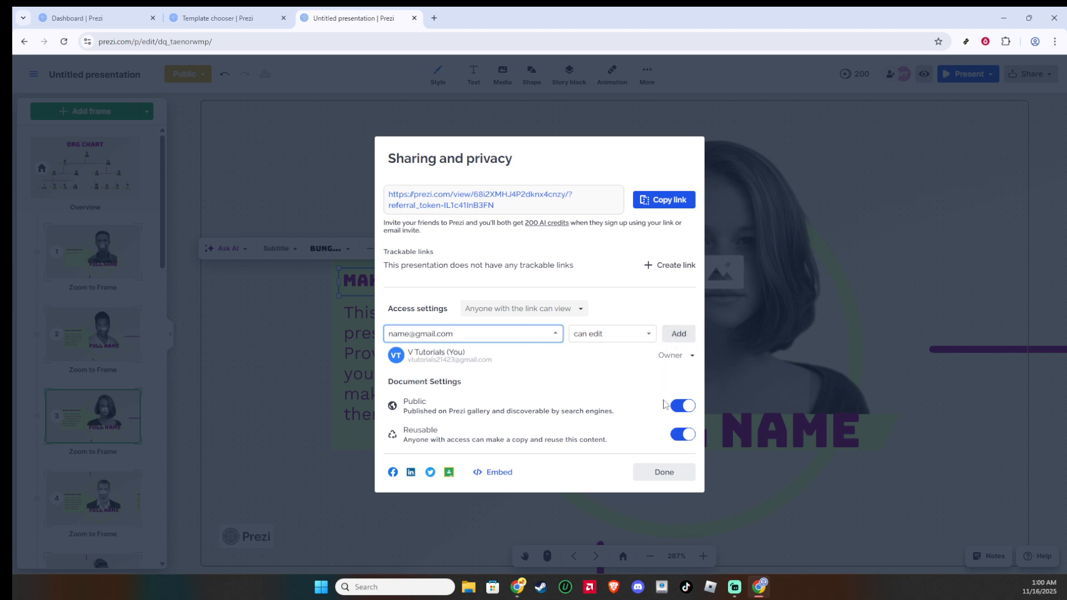
left_click(667, 472)
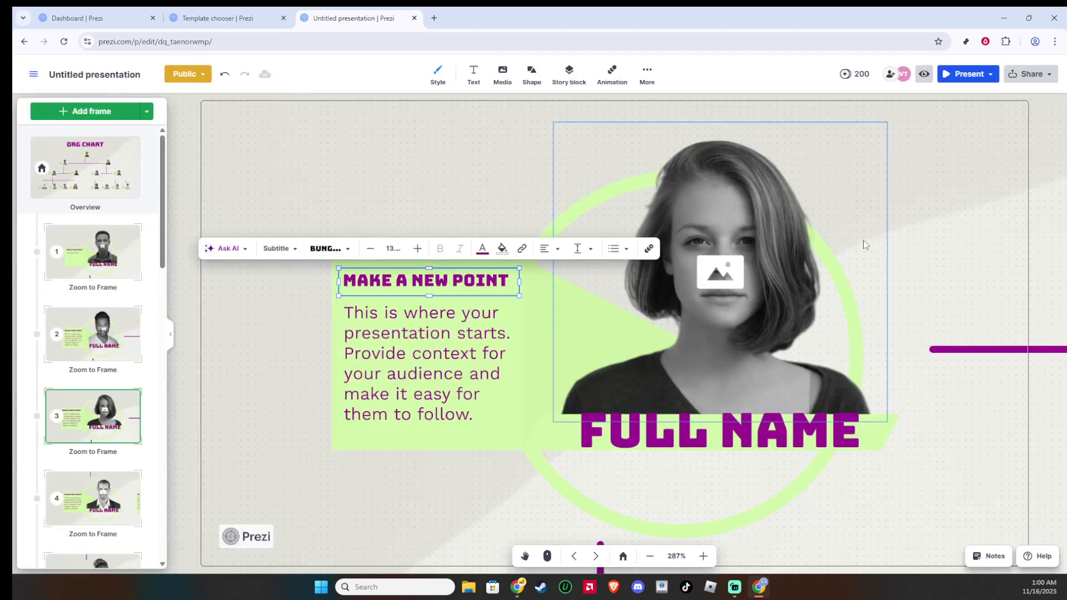
Step: Return to the Overview frame showing the full ORG CHART and deselect the text
left_click(623, 558)
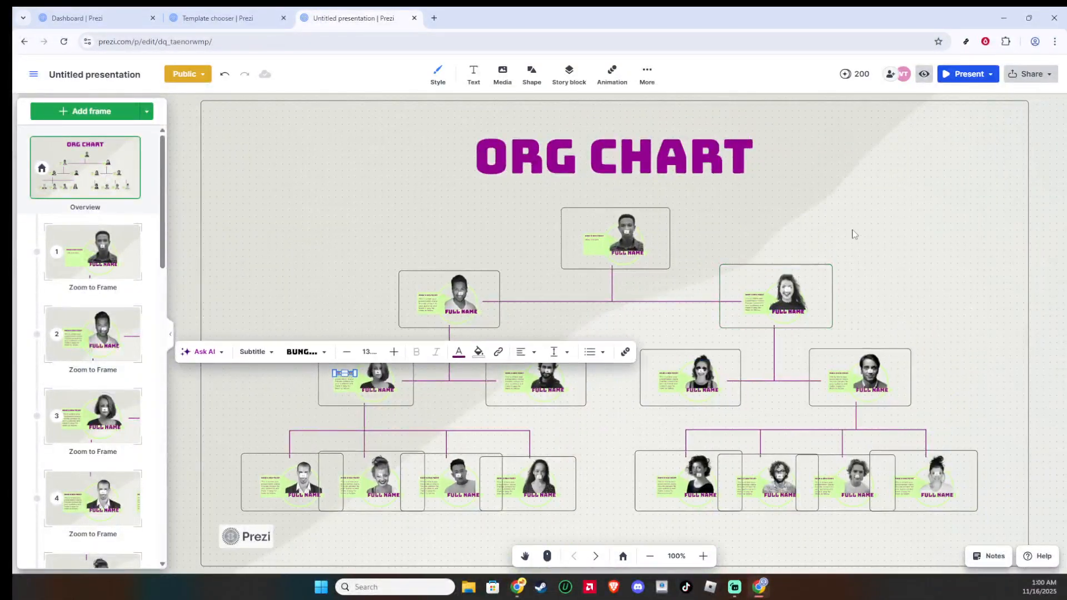
left_click(854, 233)
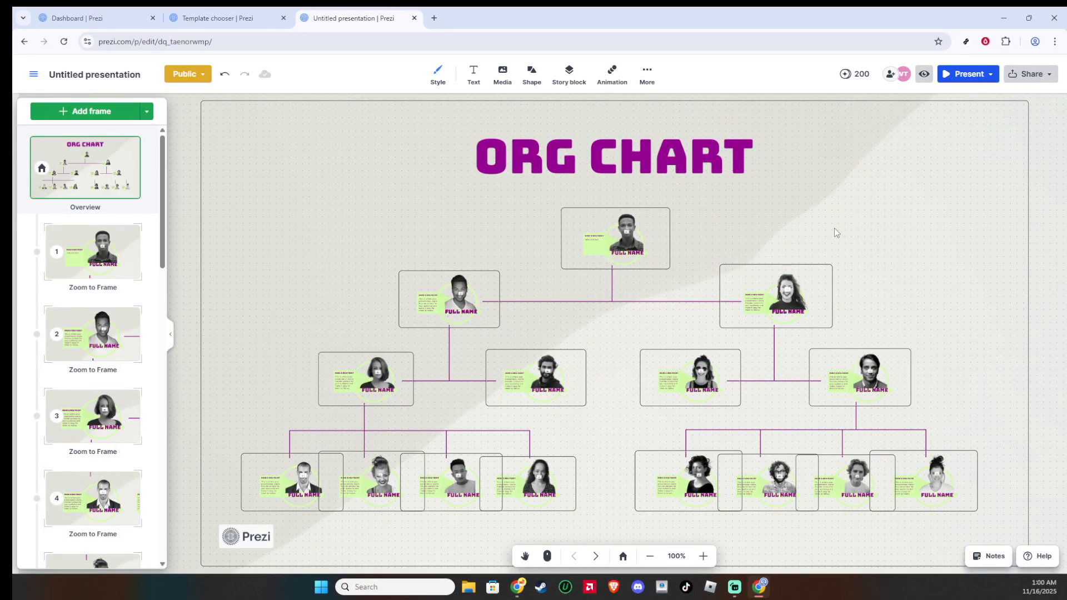